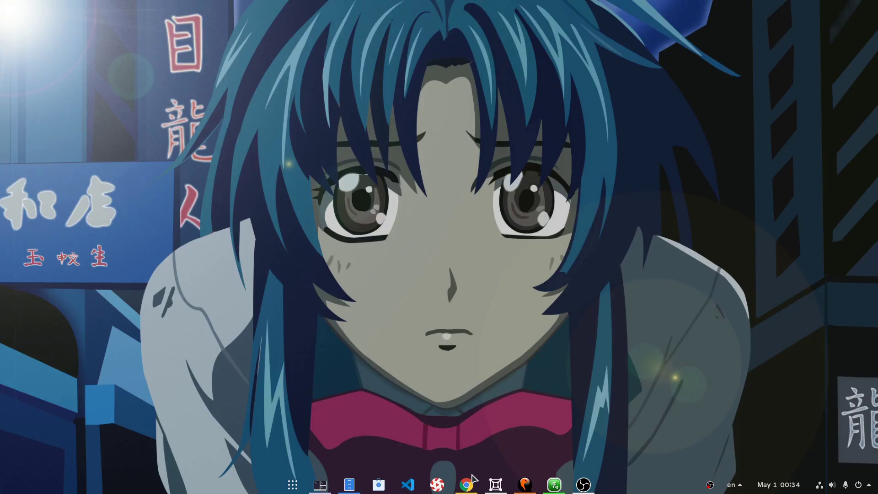
In Chrome, go to the elementary organization on GitHub and open its gala repository.
click(469, 485)
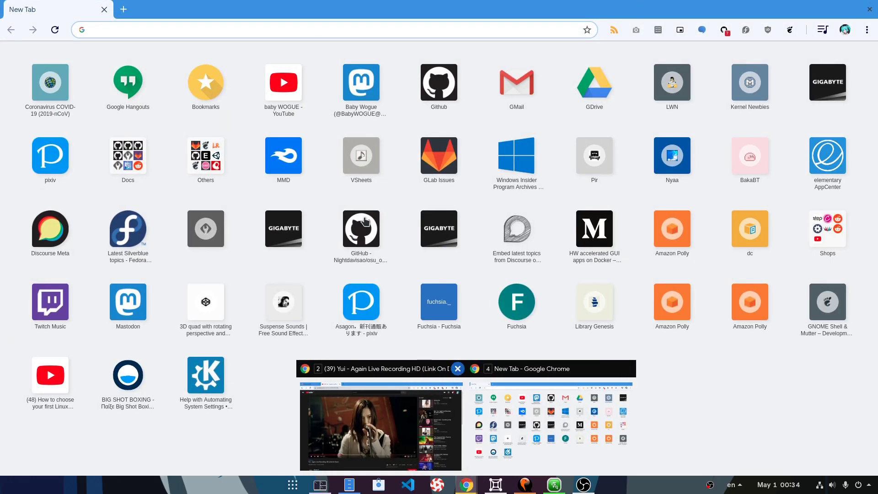
text(git)
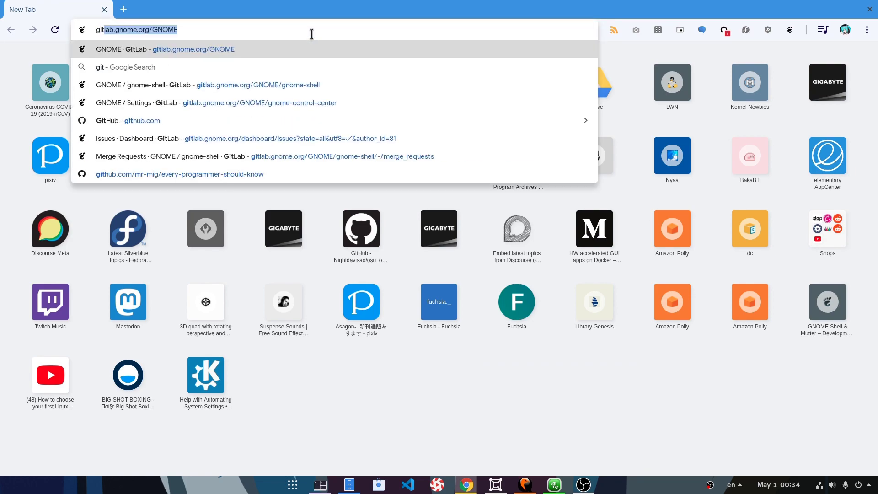
text(hub elementary)
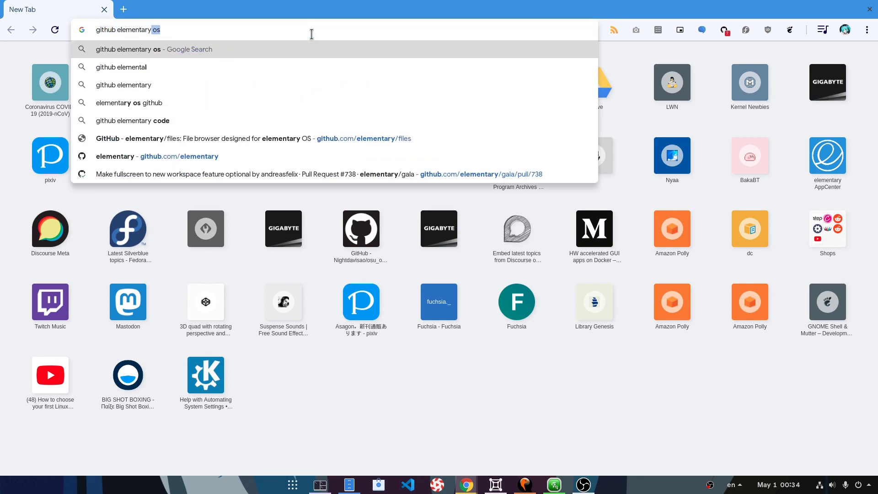
key(Down)
key(Down)
key(Down)
key(Down)
key(Down)
key(Down)
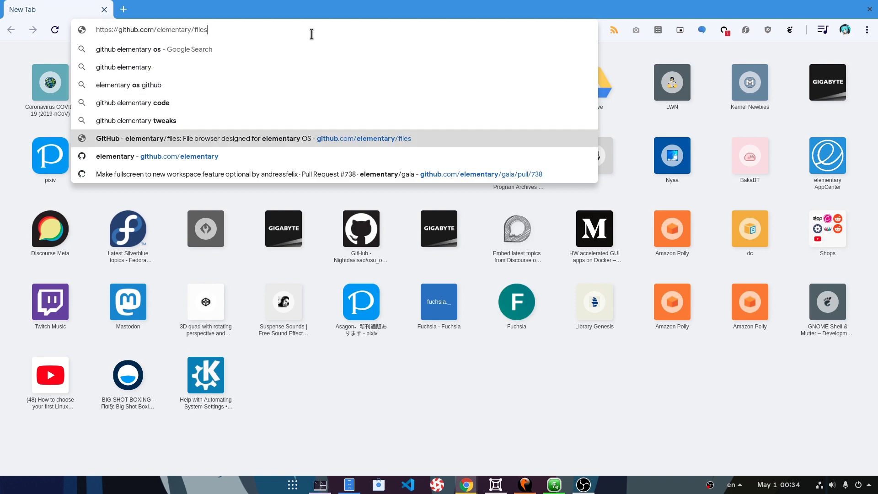
key(Return)
scroll(324, 166, down, 4)
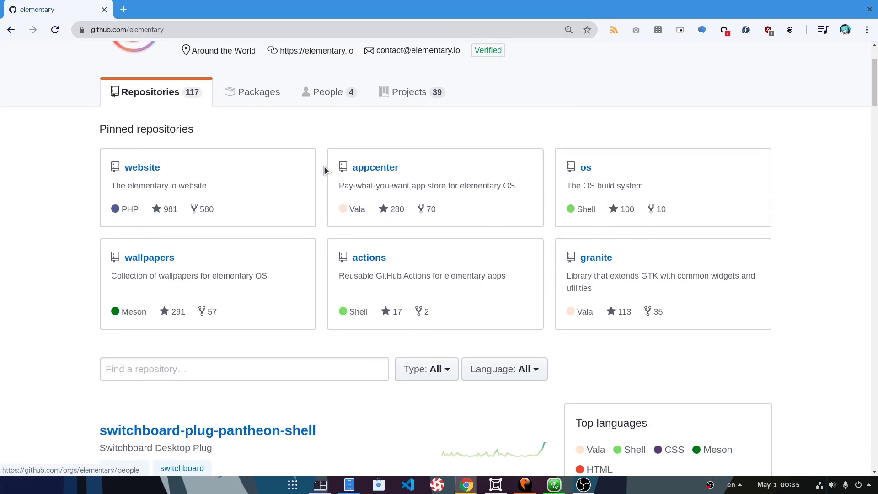
click(256, 275)
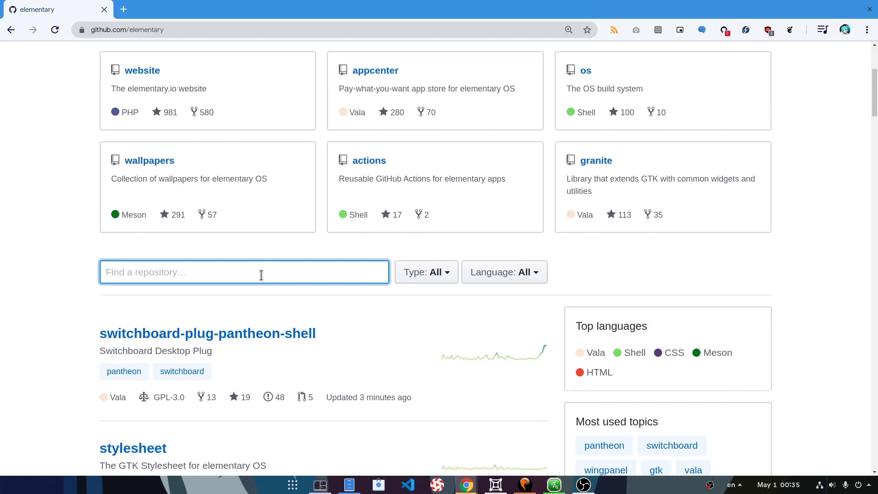
text(gala)
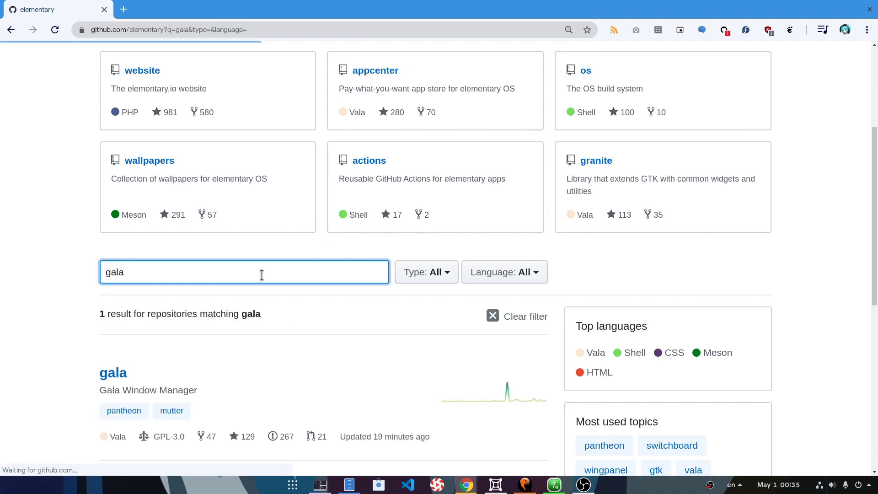
click(115, 373)
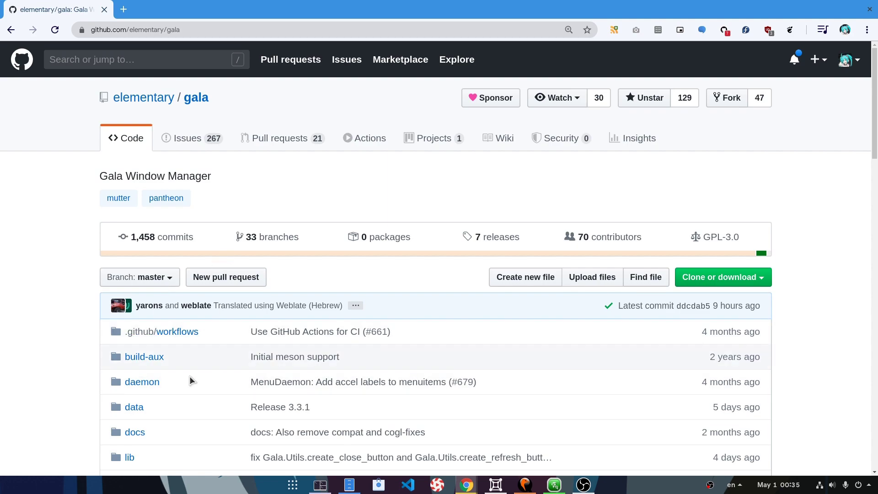
Open pull request #738, 'Make fullscreen to new workspace feature optional', from the pull requests list.
click(275, 150)
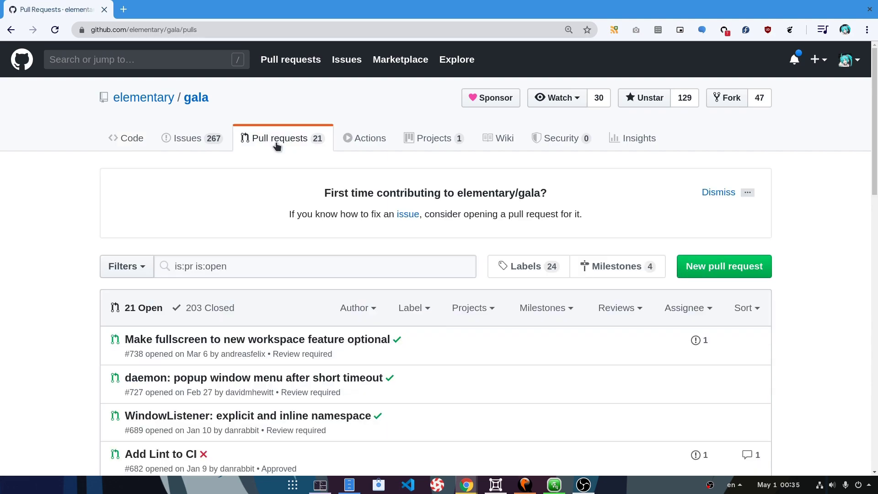
scroll(281, 211, down, 1)
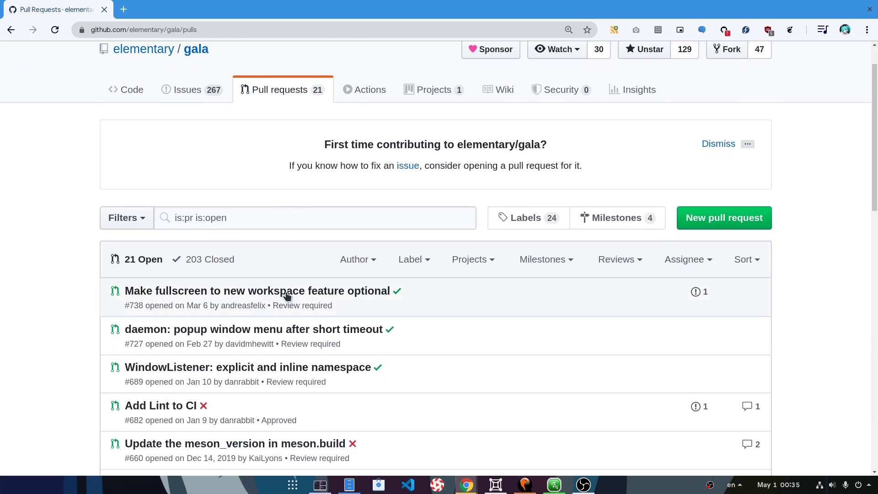
mouse_move(298, 295)
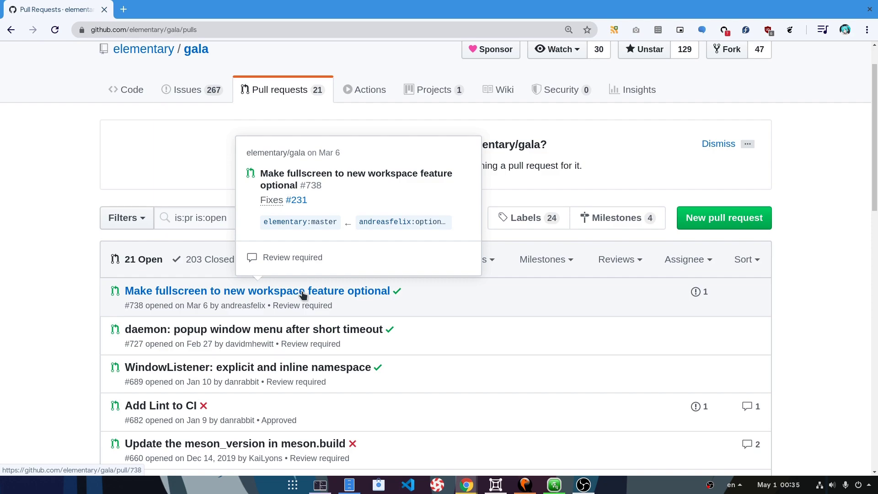
click(303, 294)
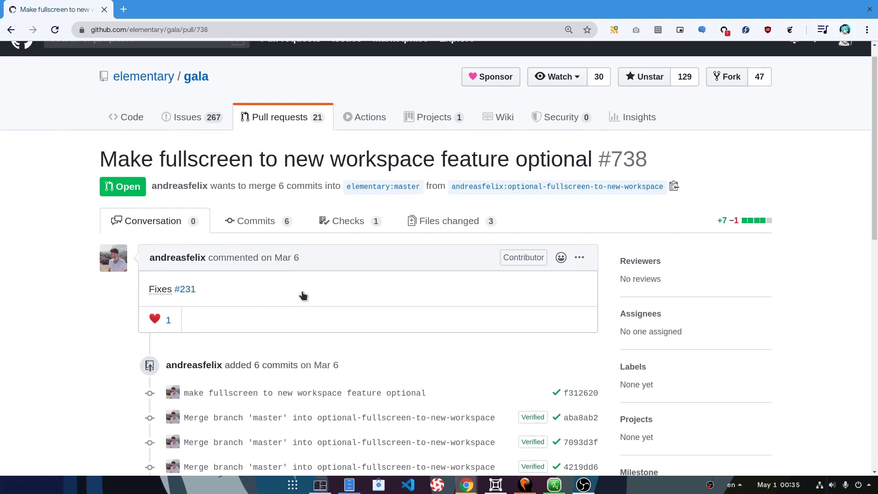
Add a heart reaction to the pull request's opening comment.
click(156, 291)
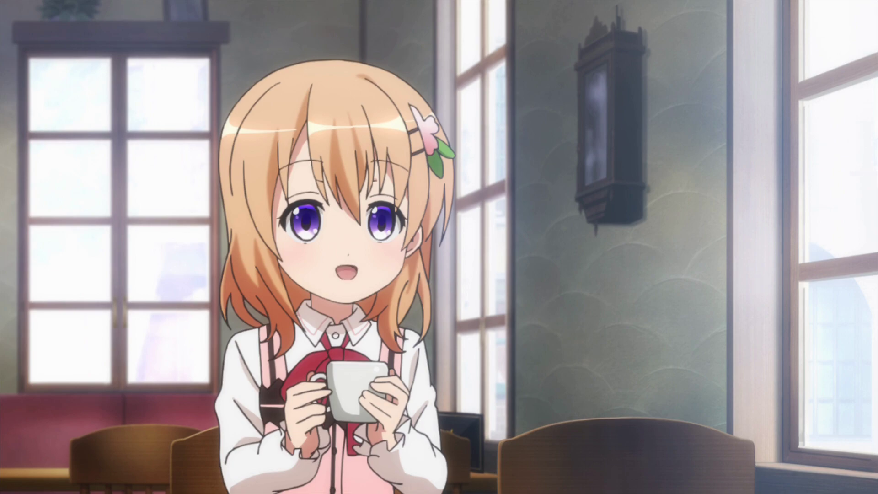
Close the video, launch Tilix and Files, make Tilix full screen, and bring Files in front.
key(q)
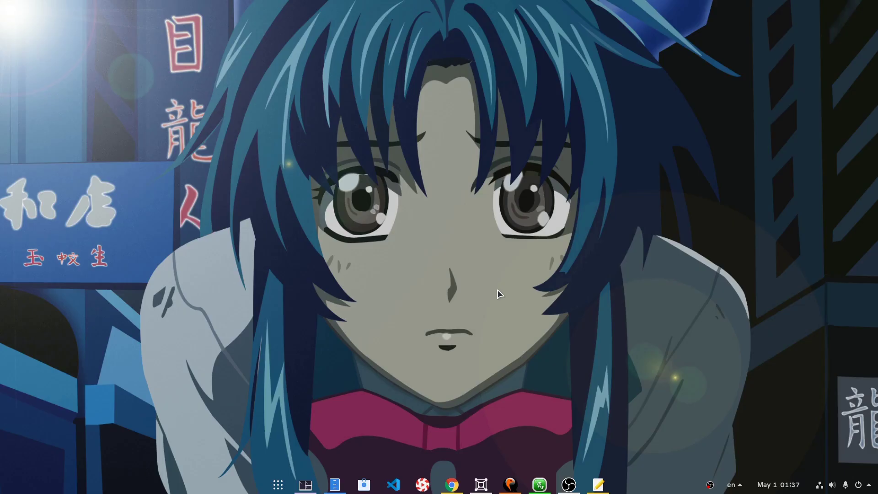
click(306, 485)
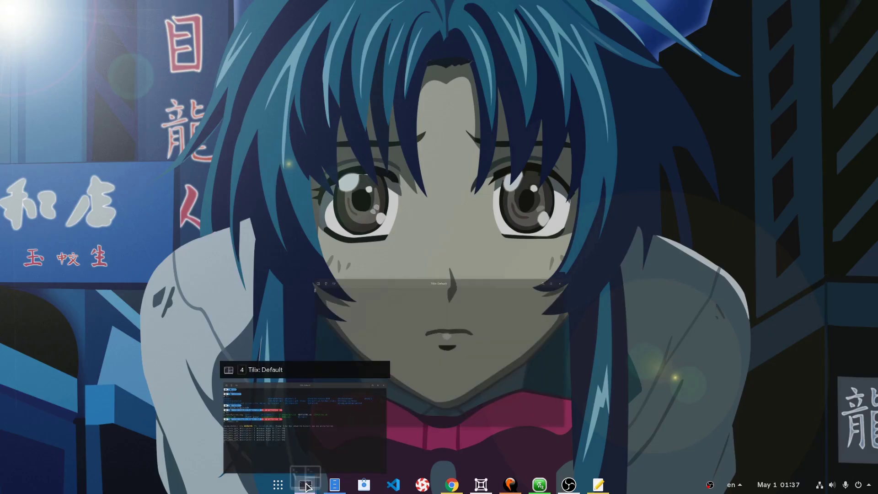
click(335, 484)
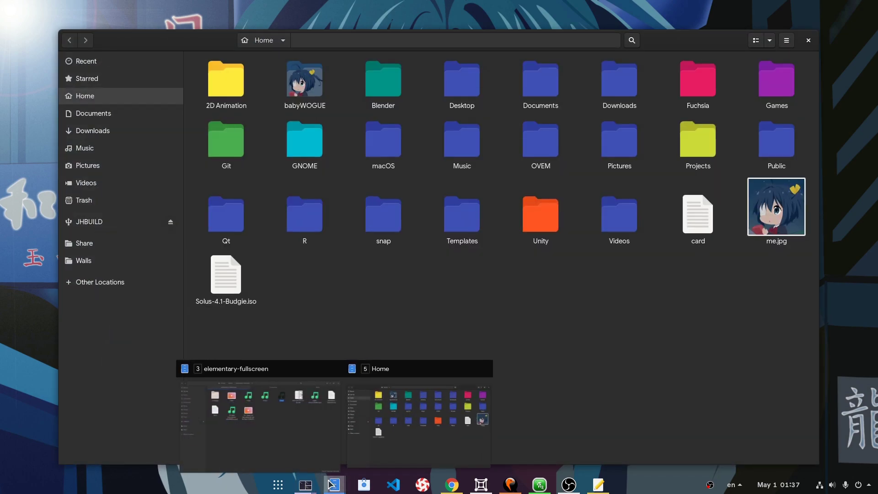
key(alt+Tab)
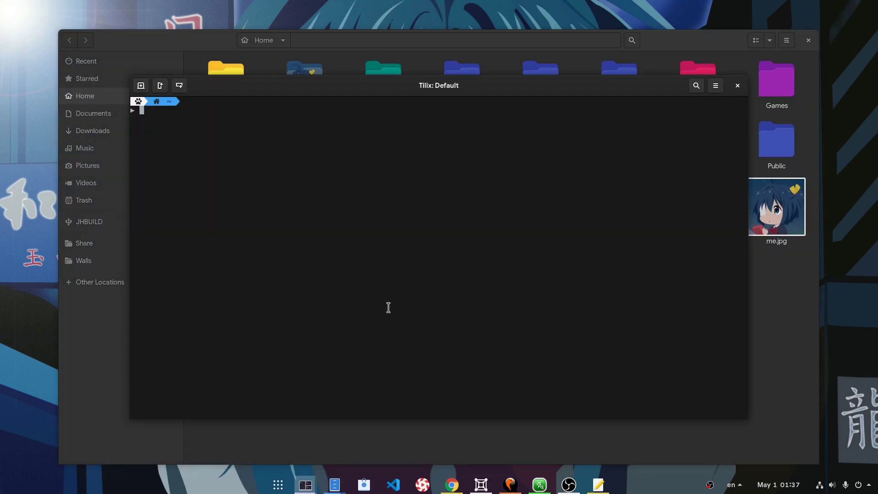
key(F11)
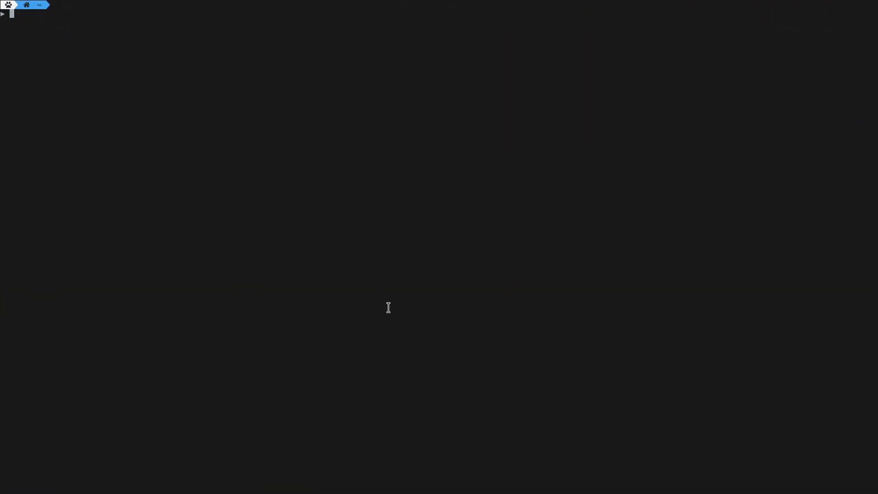
key(alt+Tab)
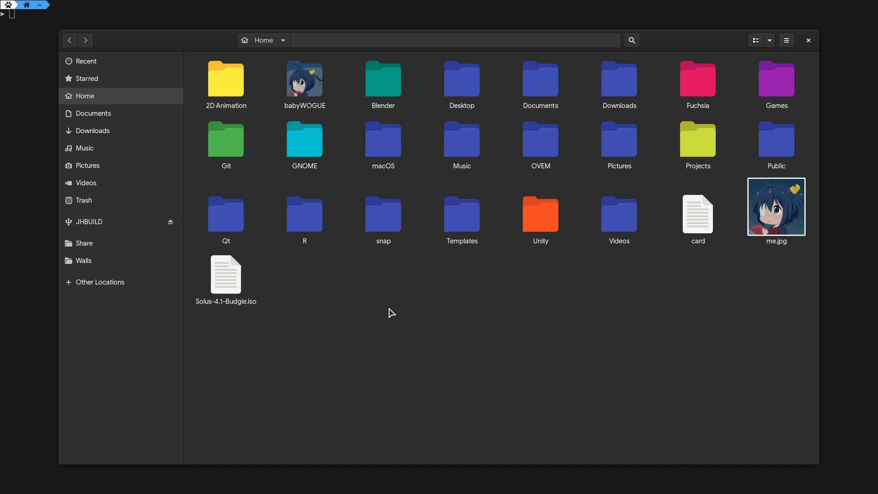
key(super)
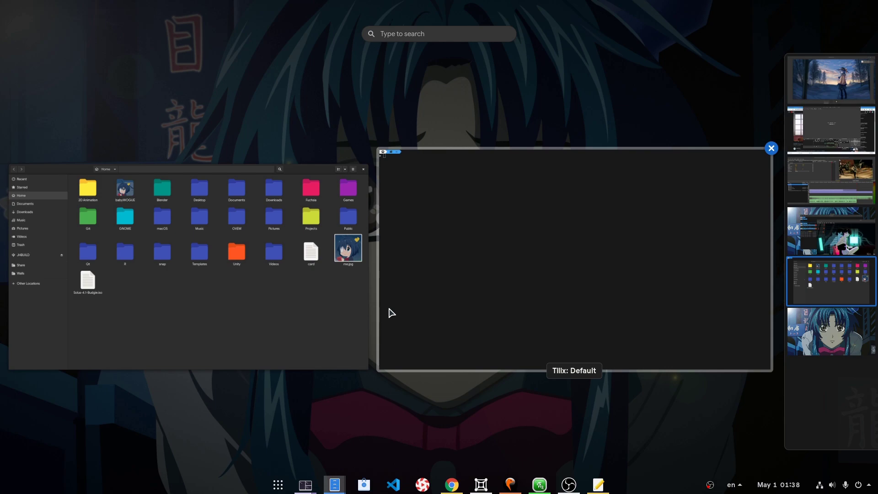
Scroll through the workspace thumbnails in the Activities overview.
scroll(392, 313, up, 2)
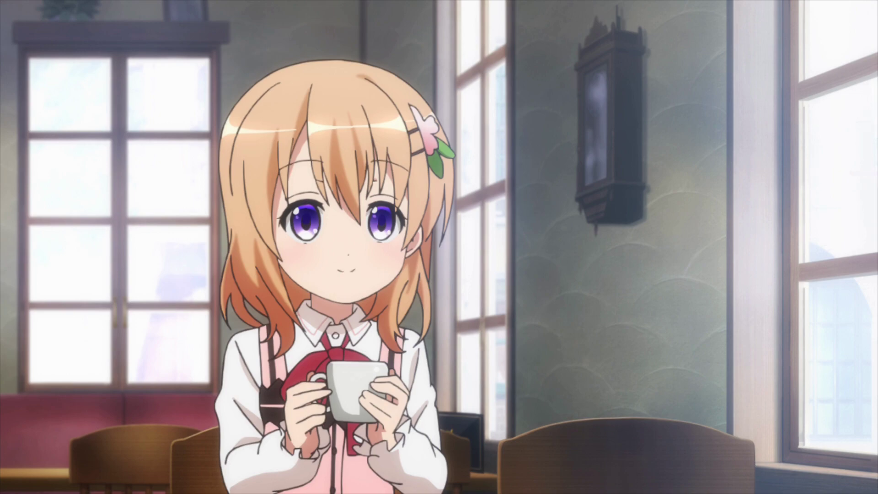
Close the video, open Terminal and Files, make the terminal fullscreen, and view Multitasking View.
key(q)
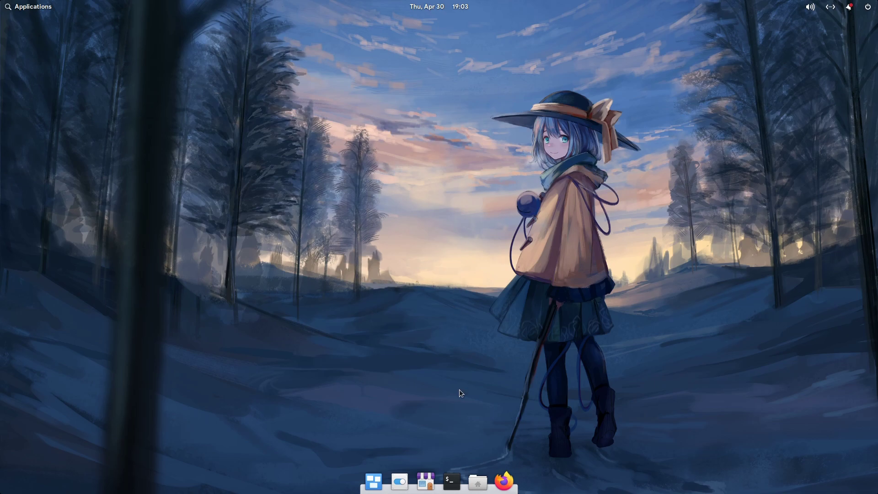
click(453, 482)
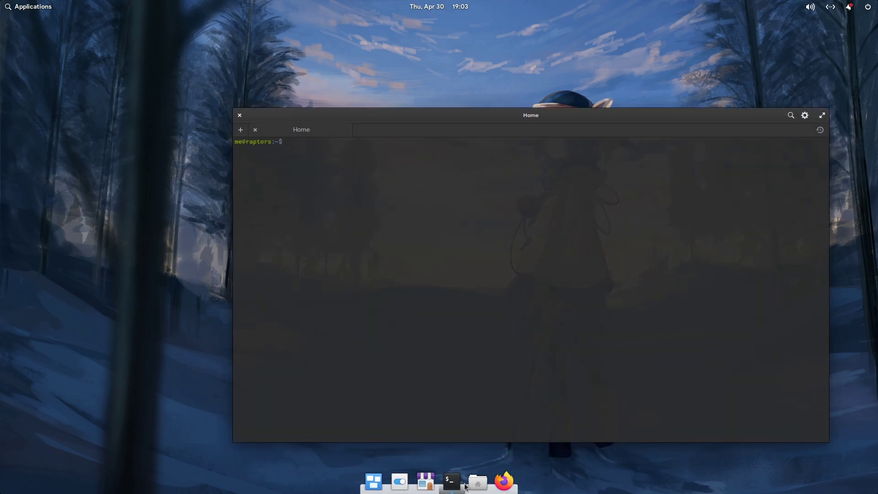
click(478, 482)
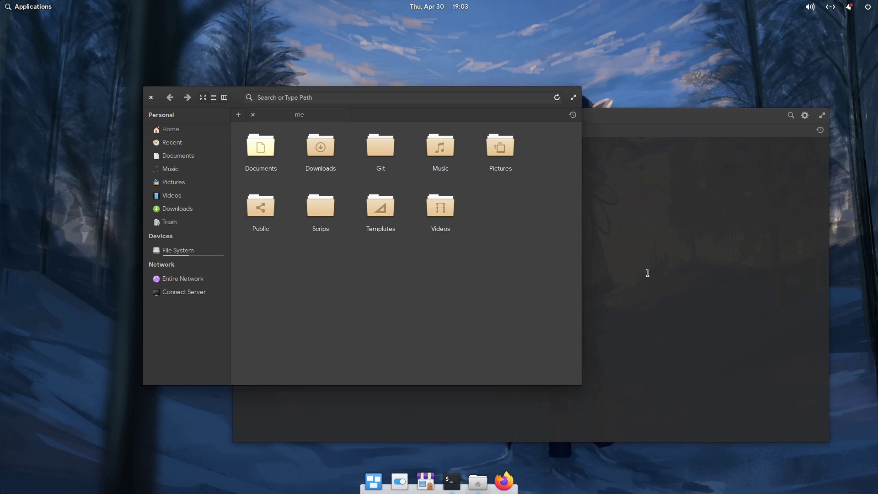
click(648, 273)
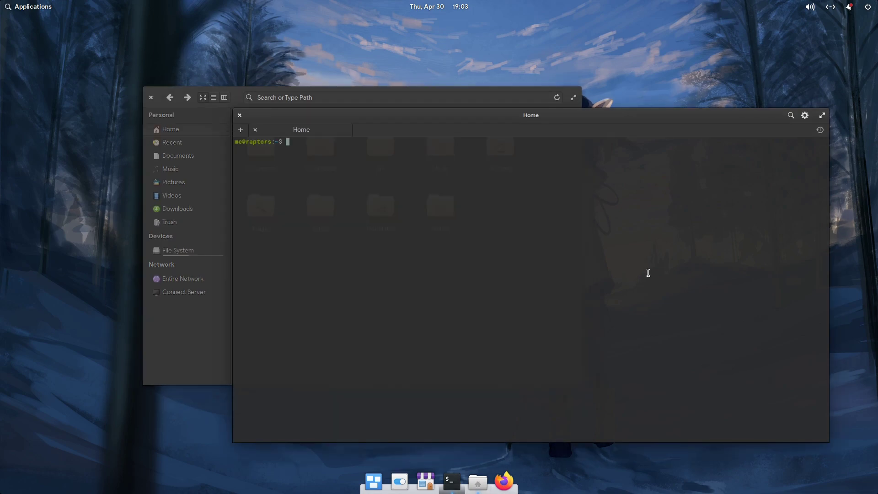
key(F11)
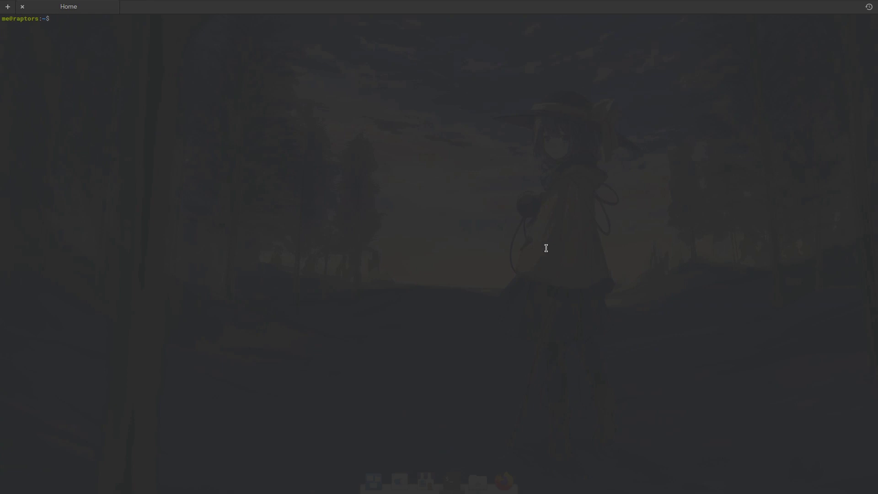
key(super+s)
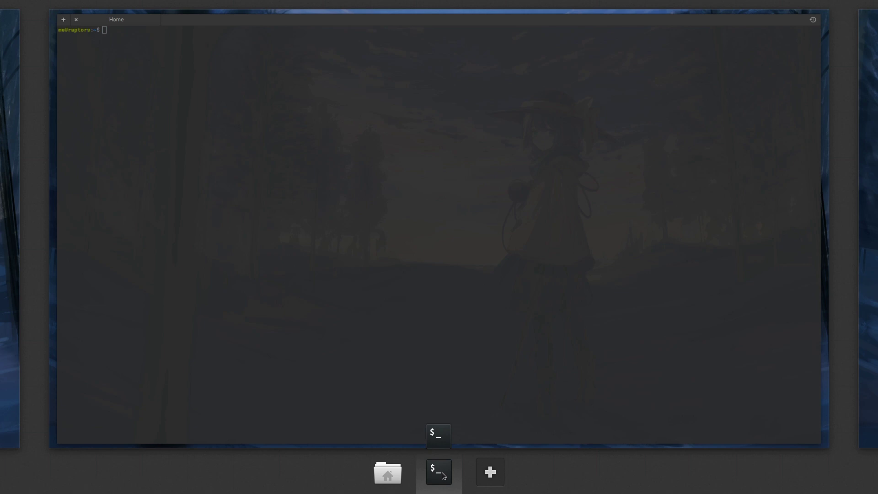
Drag the Files window onto the fullscreen terminal's workspace, then reopen Multitasking View.
click(395, 481)
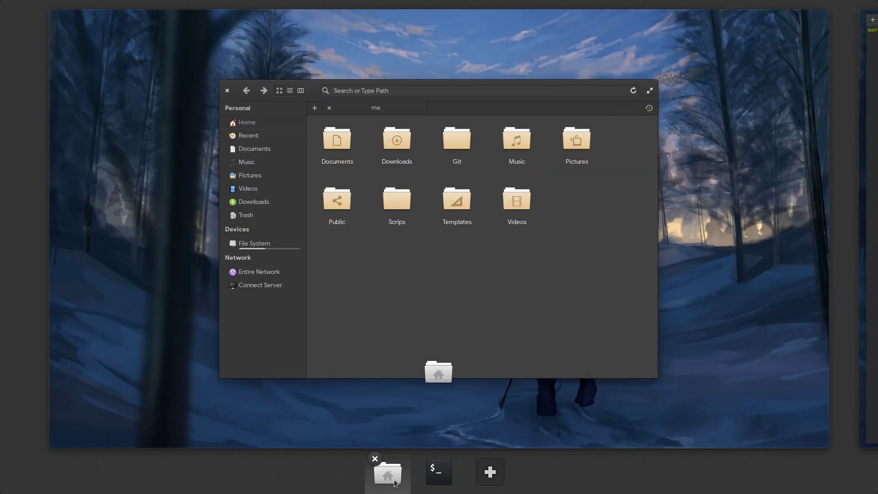
drag(381, 264, 459, 251)
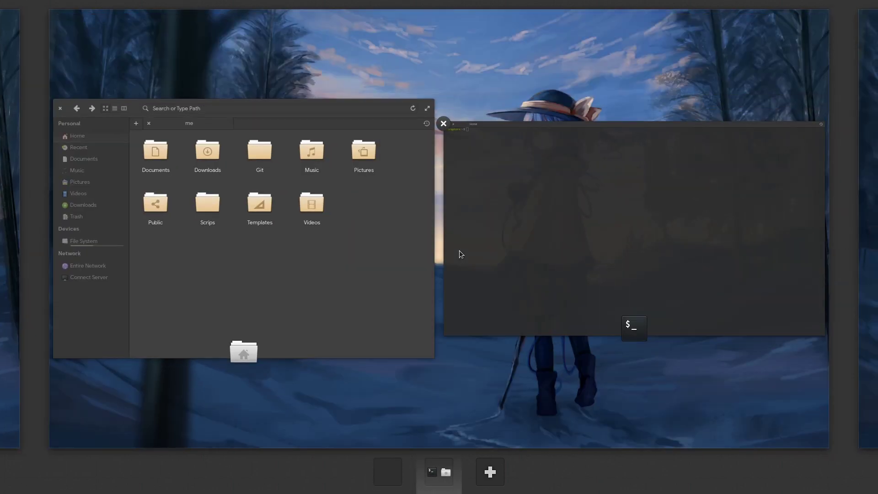
click(391, 258)
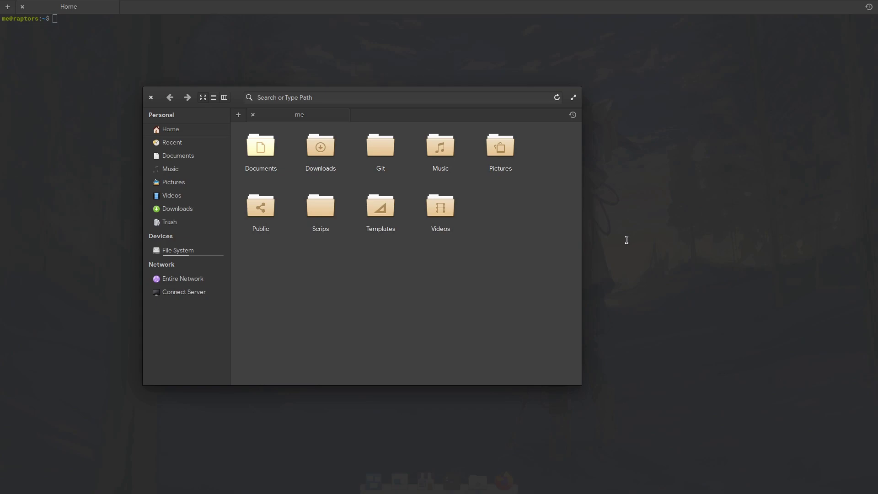
key(super+Down)
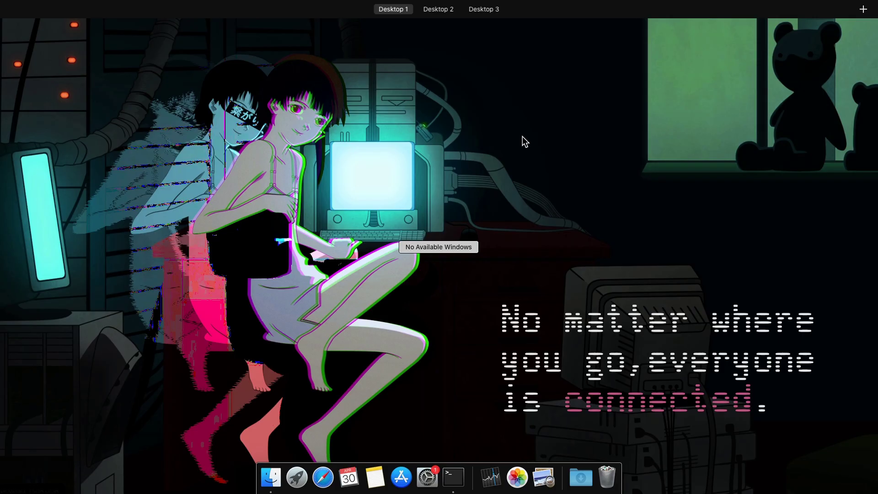
In Mission Control, add Desktop 4 and switch to Desktop 2.
mouse_move(518, 9)
mouse_move(491, 26)
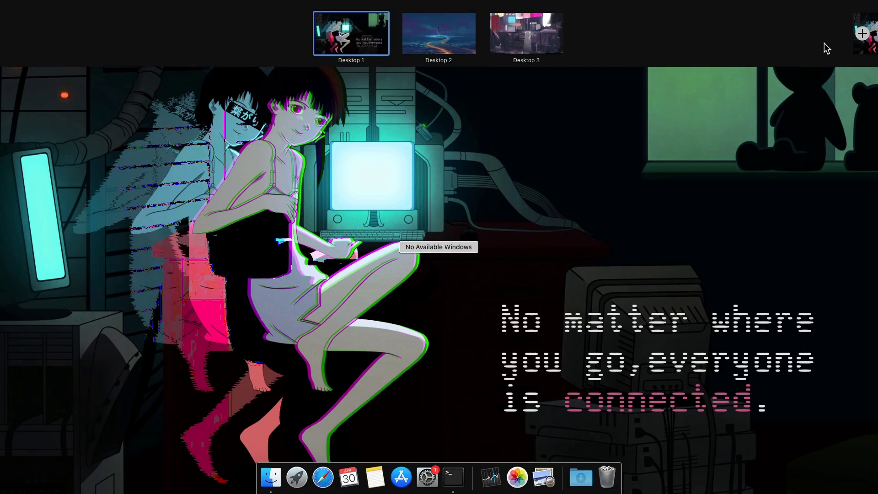
click(856, 37)
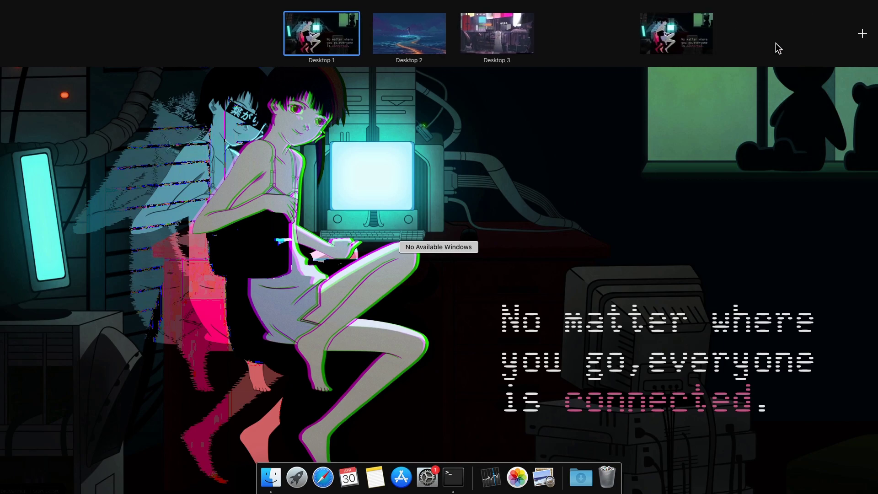
click(420, 51)
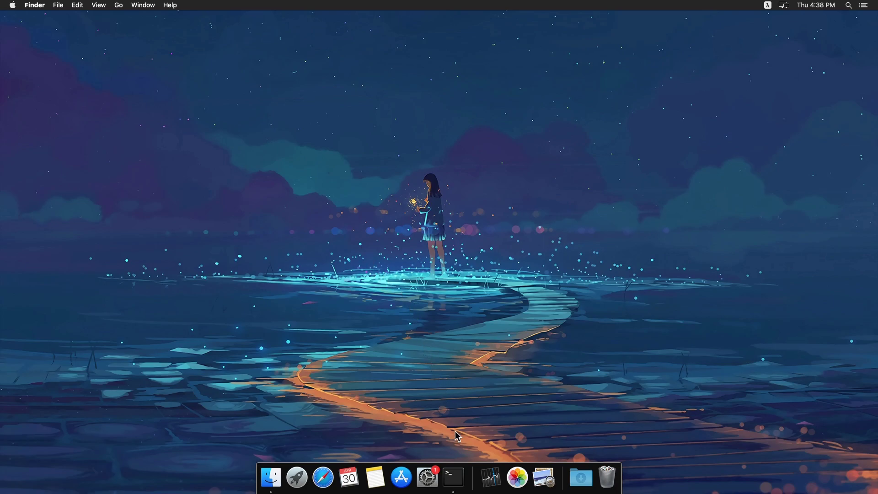
Open Terminal and Finder from the Dock, with Terminal in front of Finder.
click(459, 476)
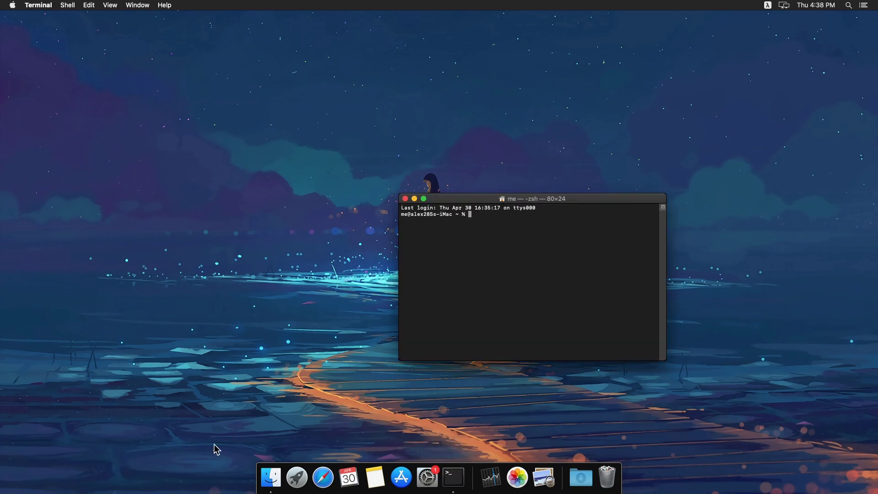
click(279, 485)
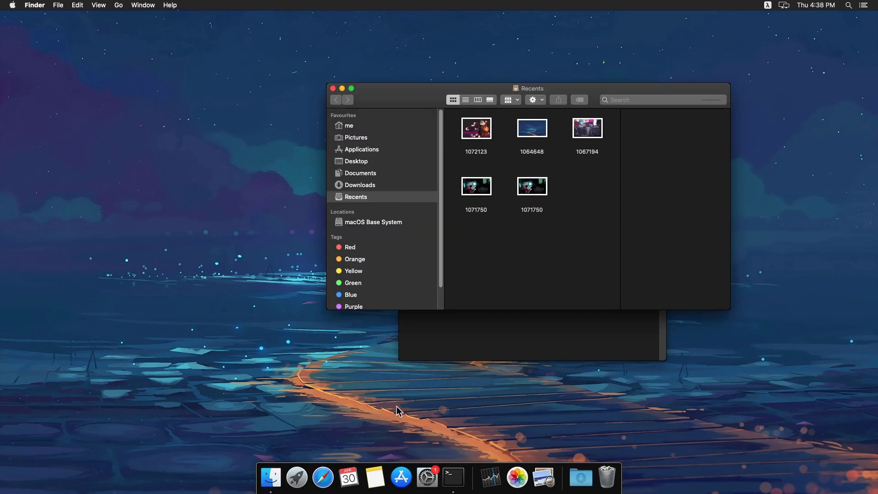
click(436, 348)
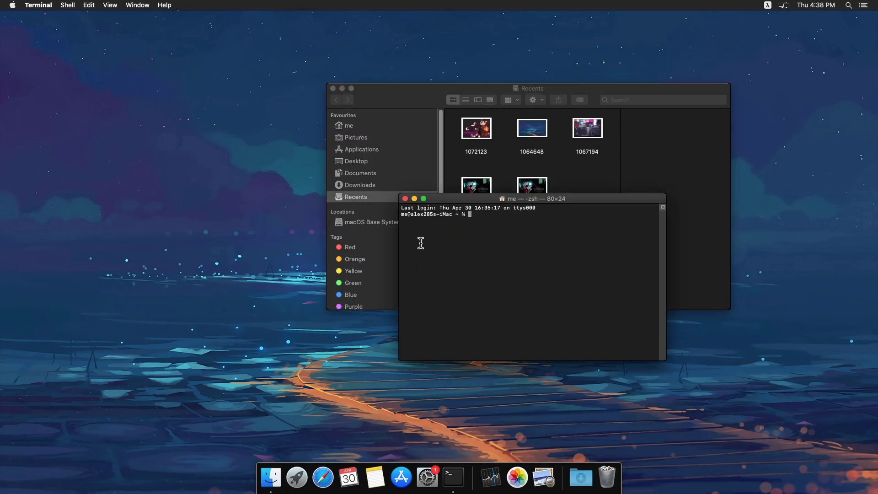
mouse_move(424, 199)
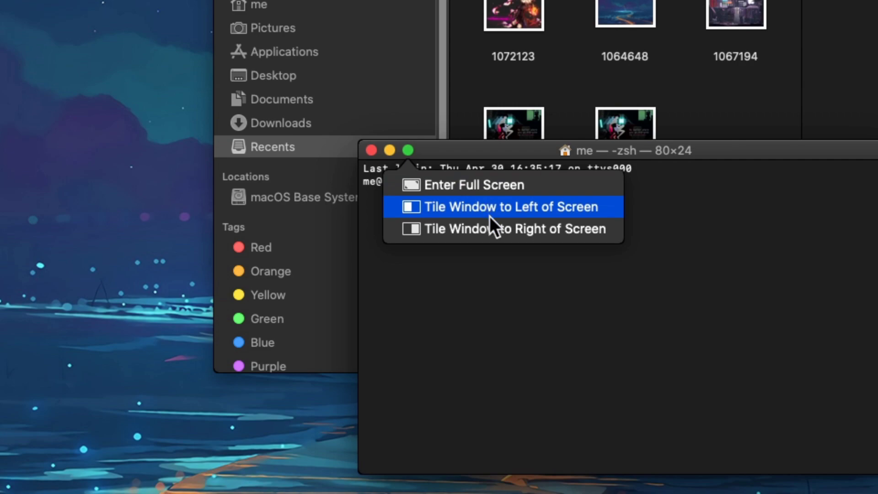
Put Terminal into full screen, then return to Desktop 2 and reopen Mission Control.
click(526, 192)
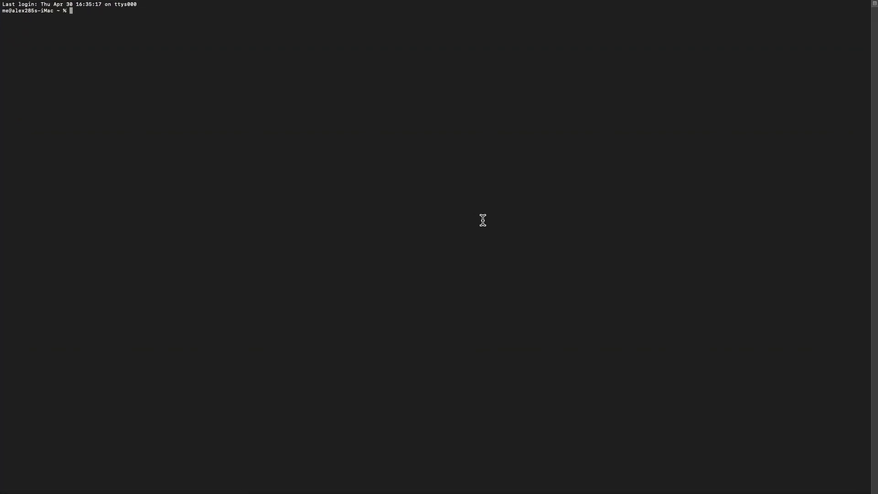
key(ctrl+Up)
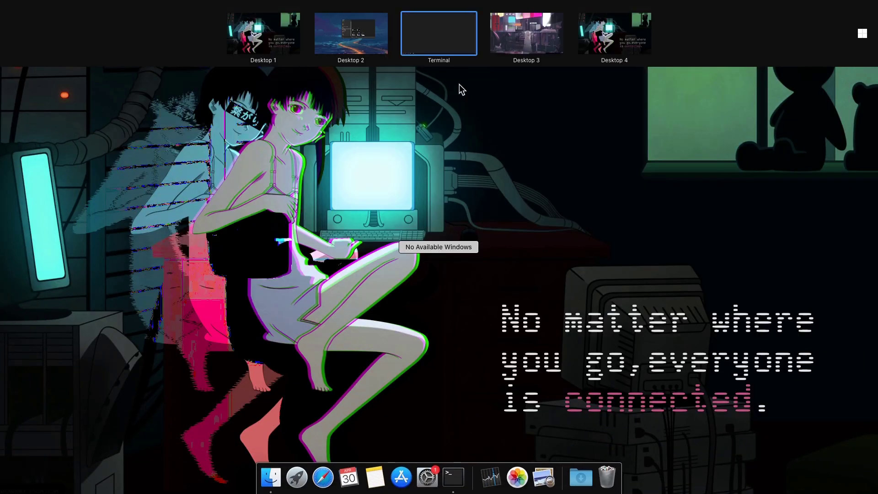
click(369, 52)
key(ctrl+Up)
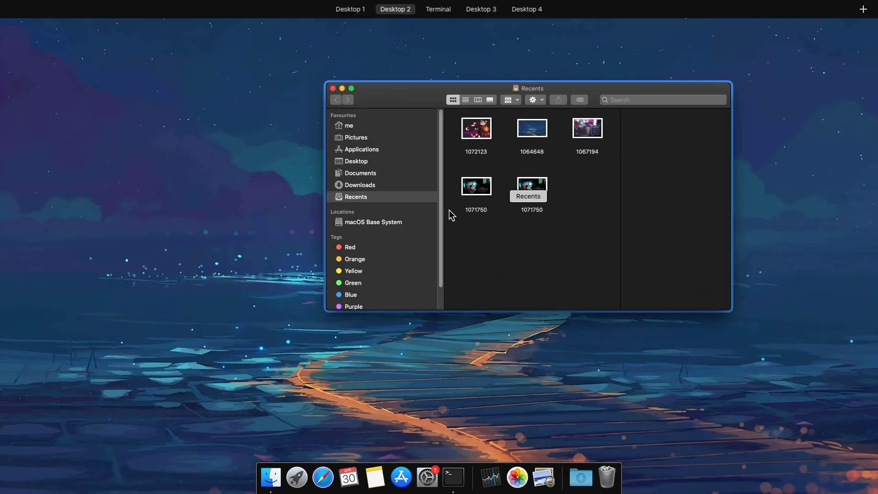
Drag Finder into the Terminal space beside Terminal and switch to the Terminal & Finder space.
drag(460, 144, 440, 47)
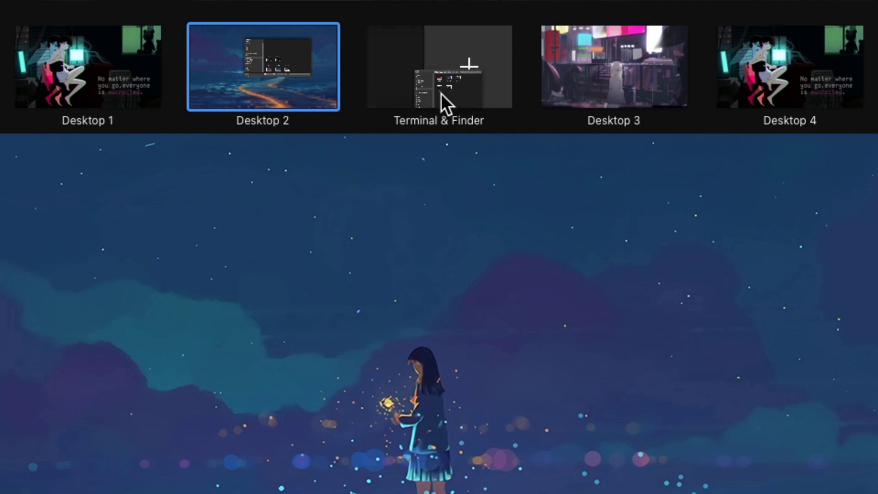
drag(441, 93, 469, 96)
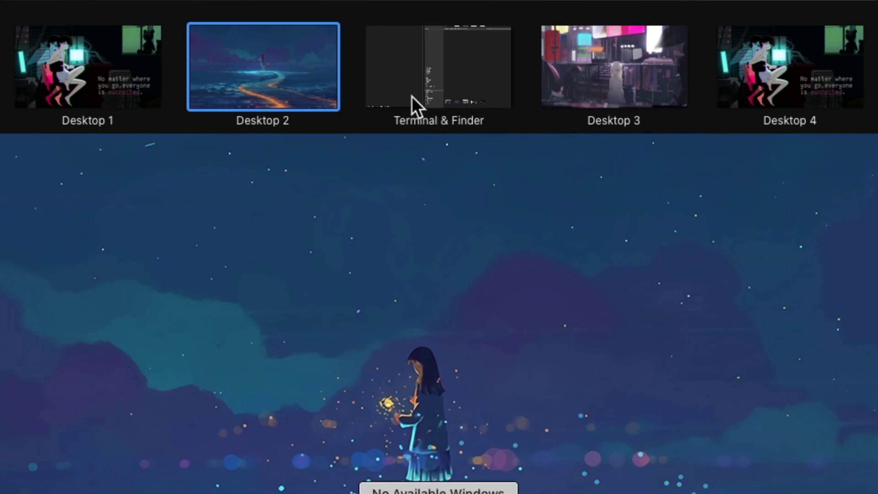
mouse_move(418, 117)
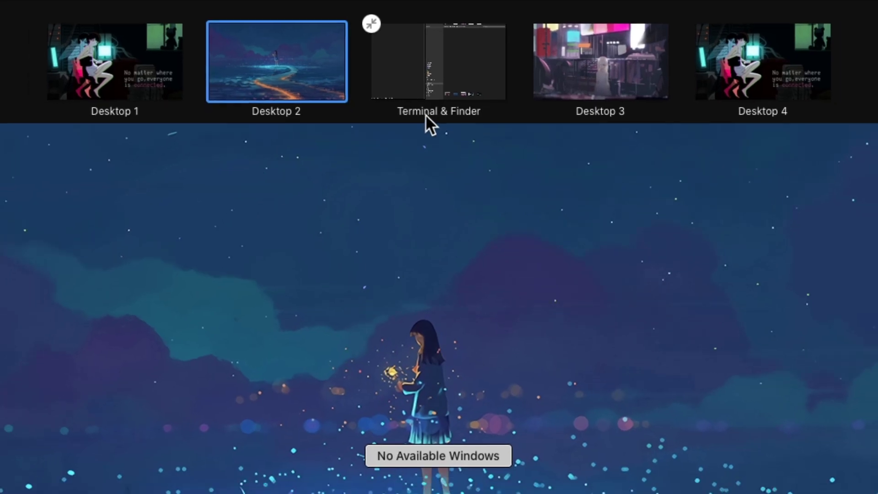
click(425, 115)
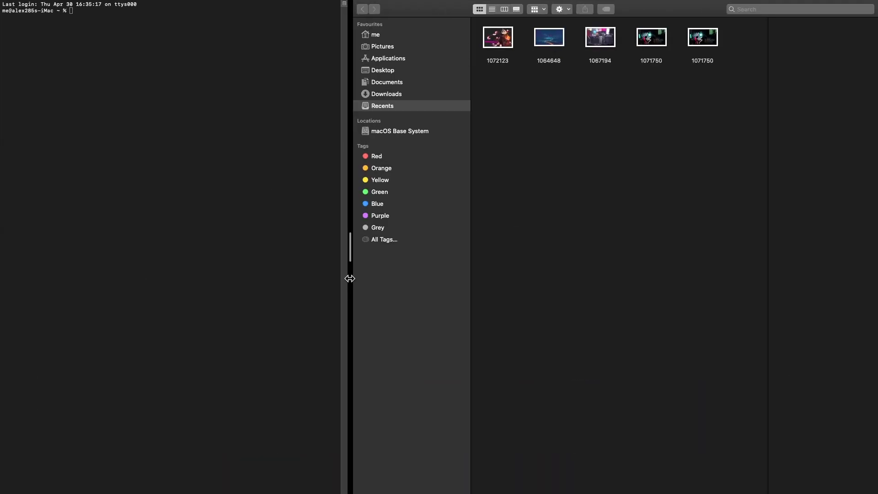